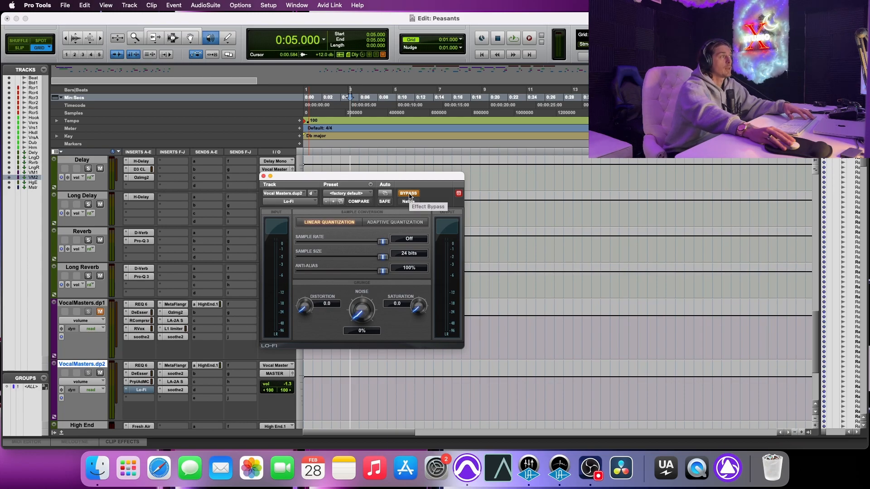
Set the Lo-Fi sample size on the Vocal Masters.dup2 track to 15 bits and take the effect out of bypass
key("space")
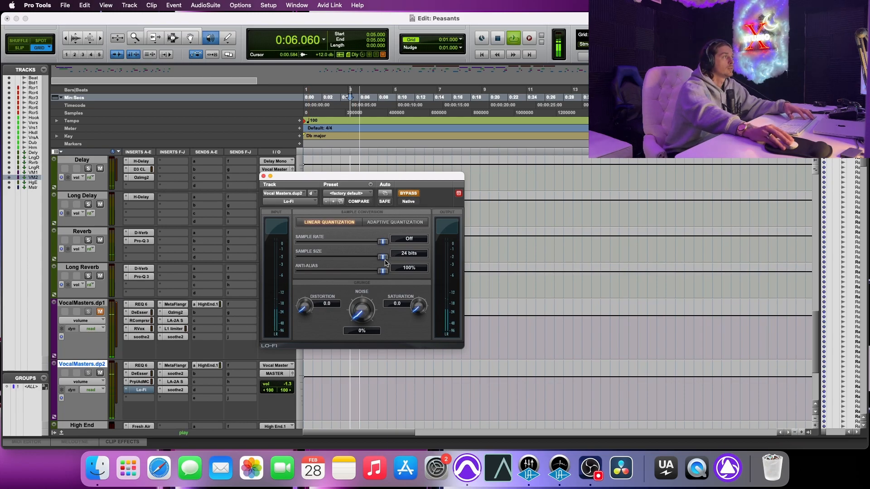
left_click_drag(385, 262, 352, 265)
key("space")
left_click(409, 194)
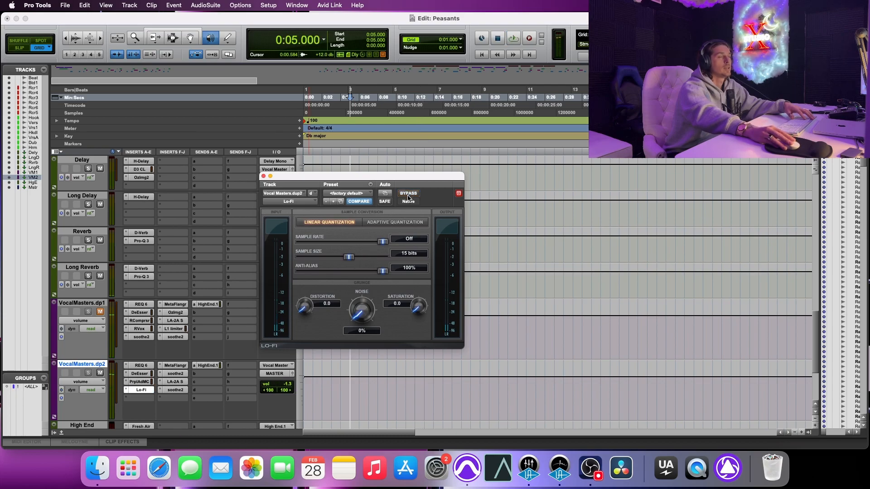
Play the mix repeatedly while toggling the Lo-Fi bypass to compare the vocals with and without the 15-bit reduction
key("space")
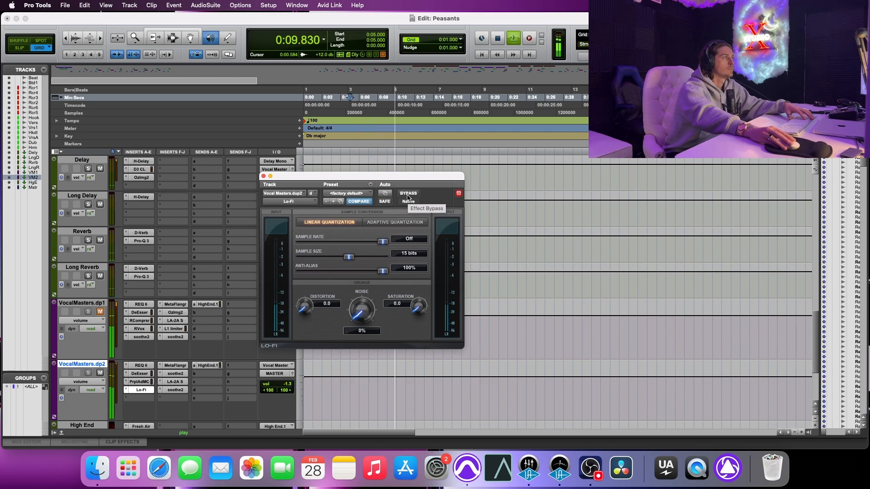
left_click(407, 195)
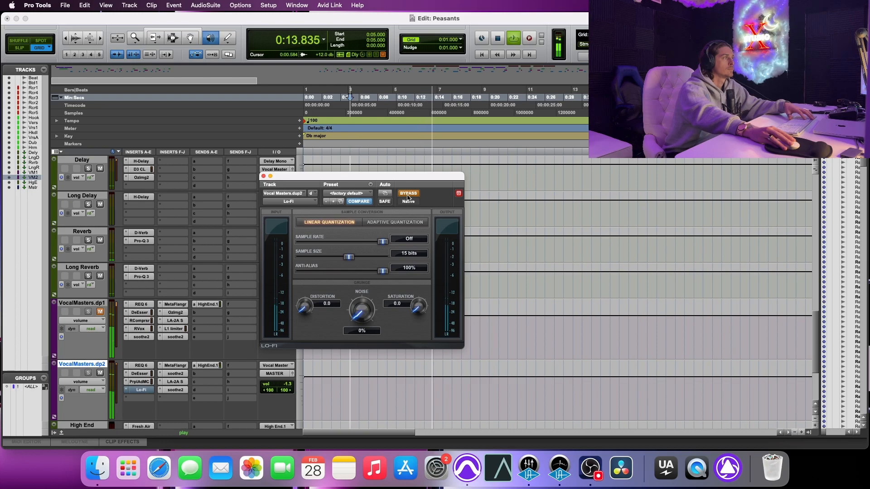
left_click(408, 195)
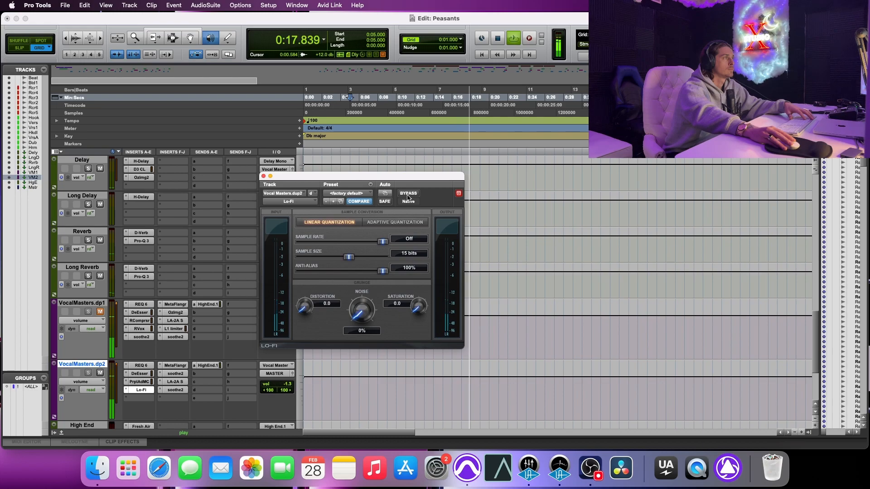
key("space")
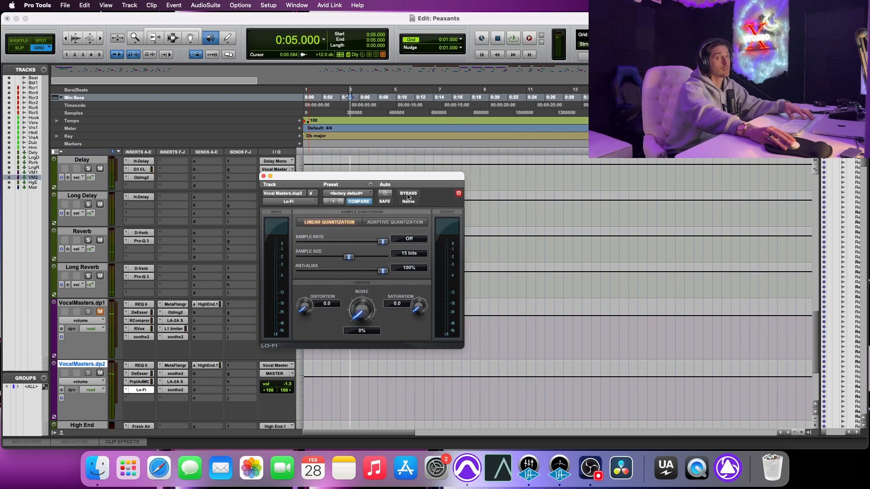
left_click(408, 194)
key("space")
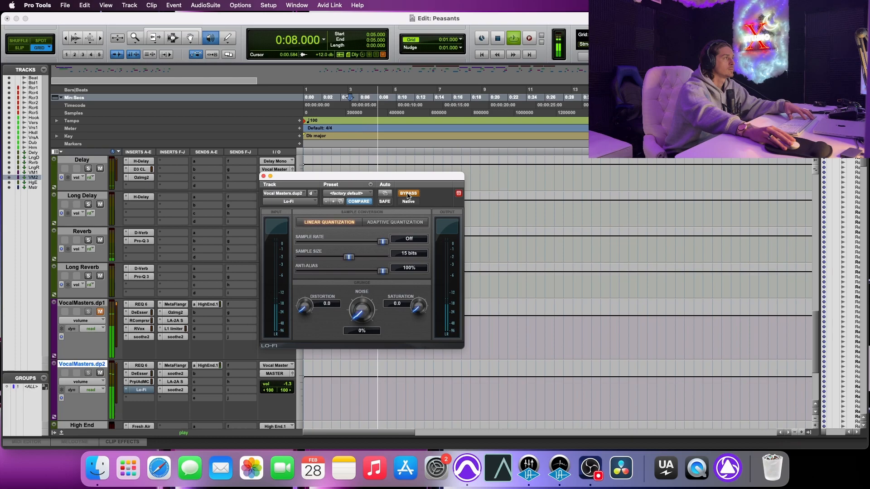
left_click(408, 194)
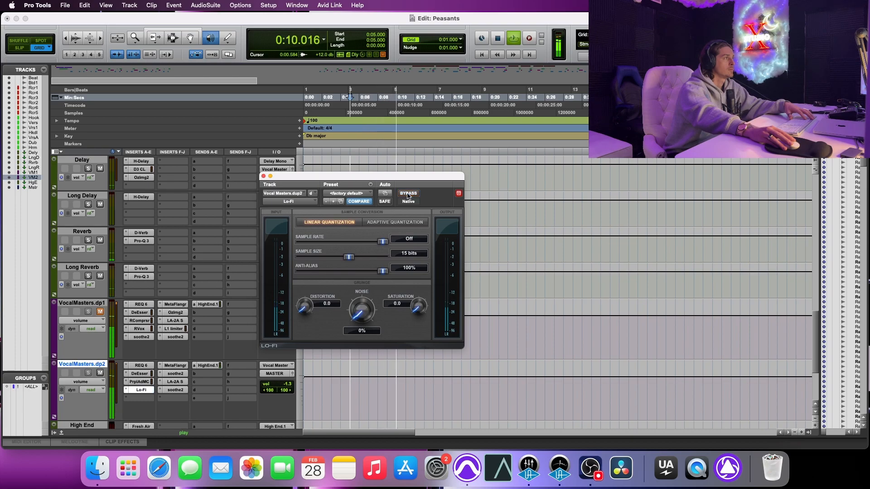
left_click(408, 194)
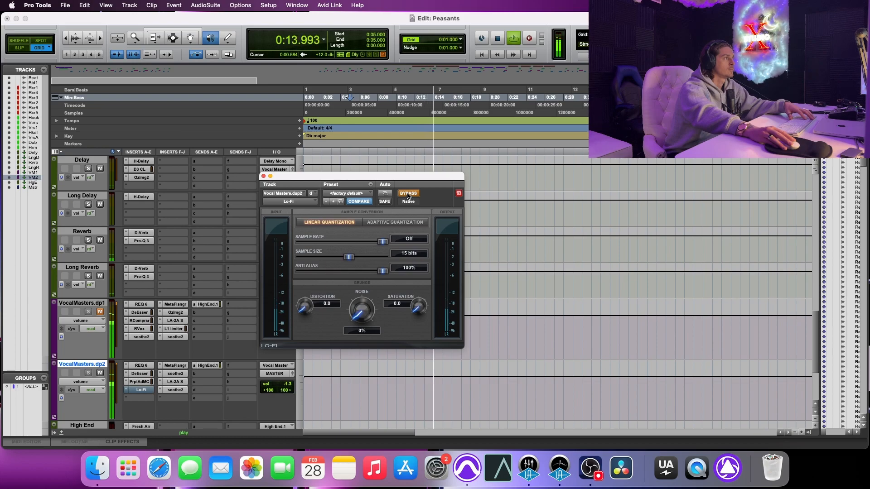
left_click(407, 194)
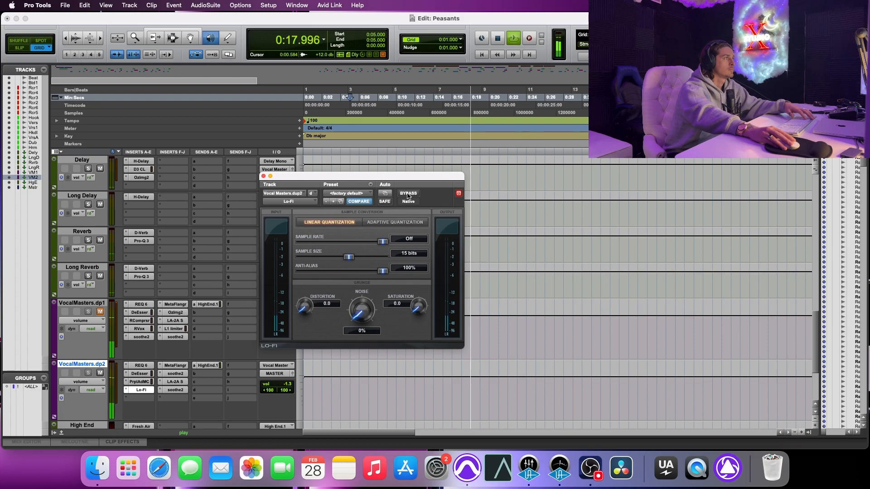
key("space")
Audition Lo-Fi at 24 bits and at 15 bits during playback, comparing the reduced setting against bypass
left_click_drag(349, 257, 444, 256)
key("space")
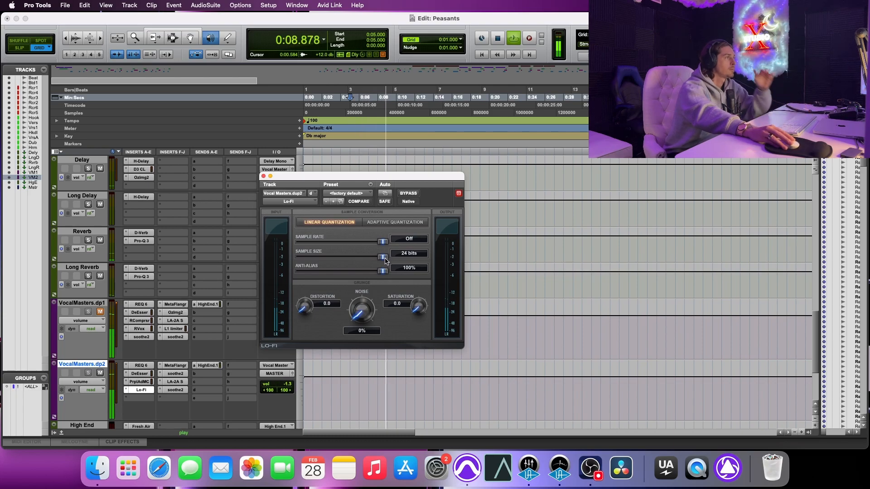
left_click_drag(385, 262, 354, 262)
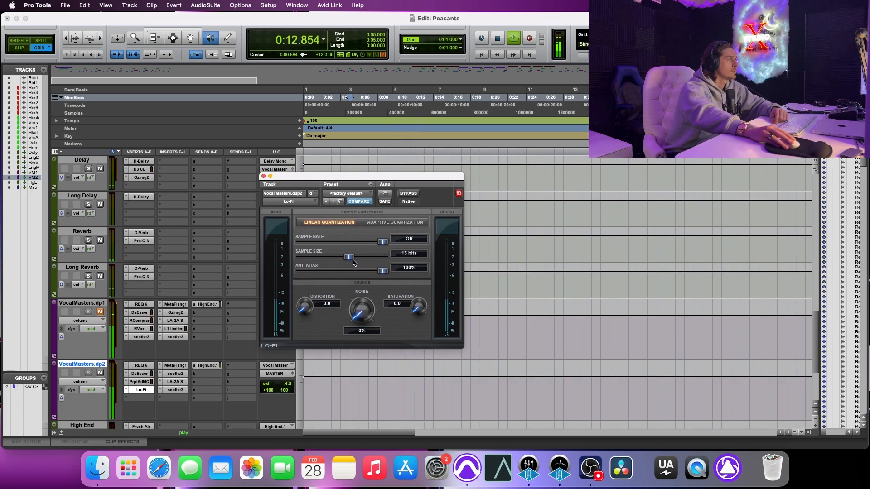
left_click(412, 194)
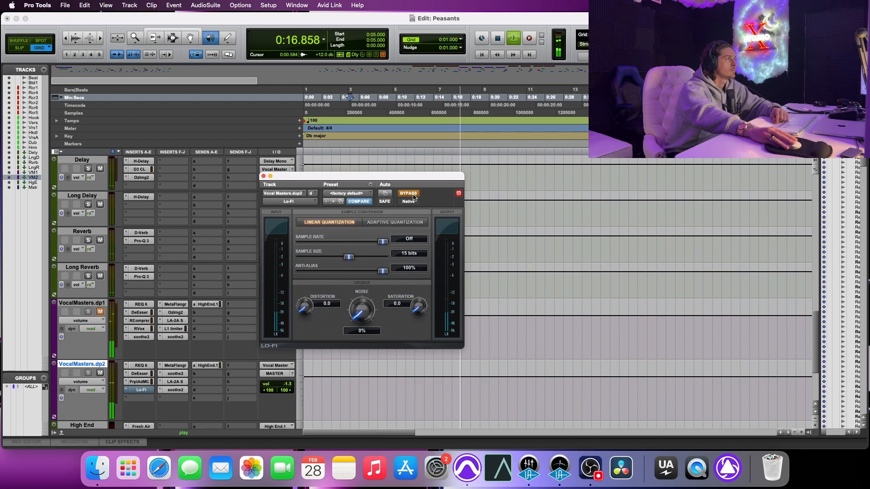
left_click(413, 197)
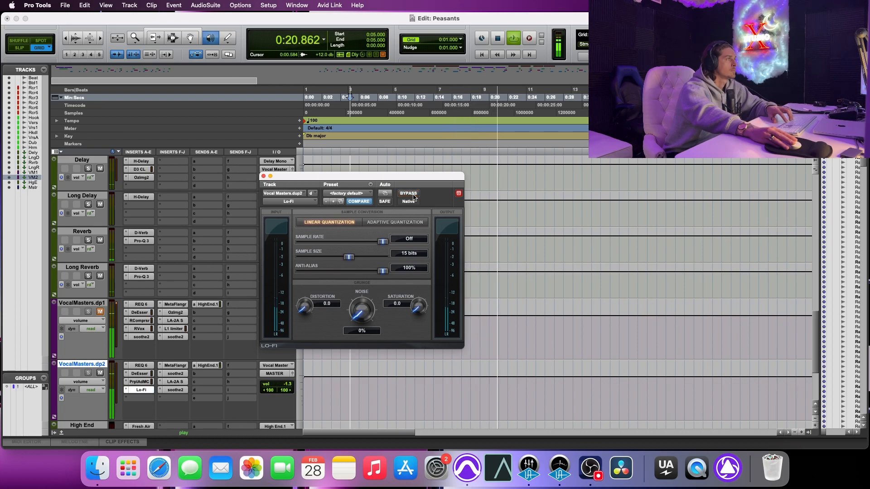
key("space")
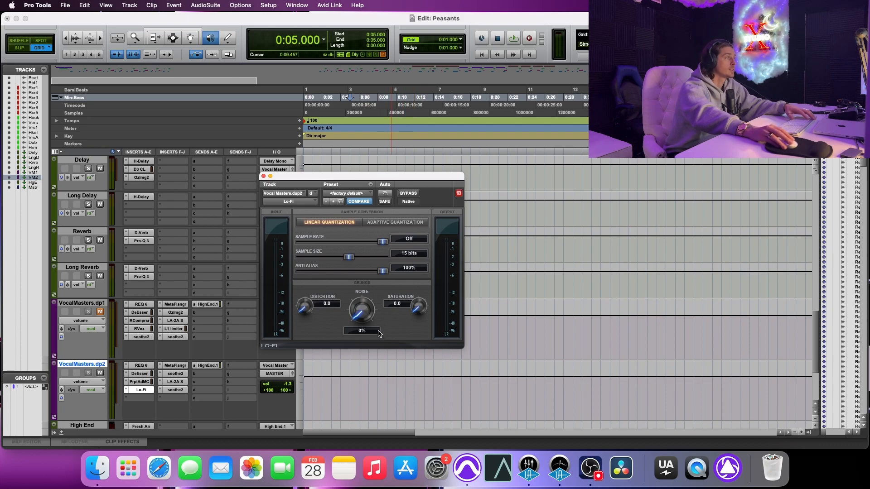
Raise the Lo-Fi saturation to 0.6 and the distortion to 0.4 while the mix plays
key("space")
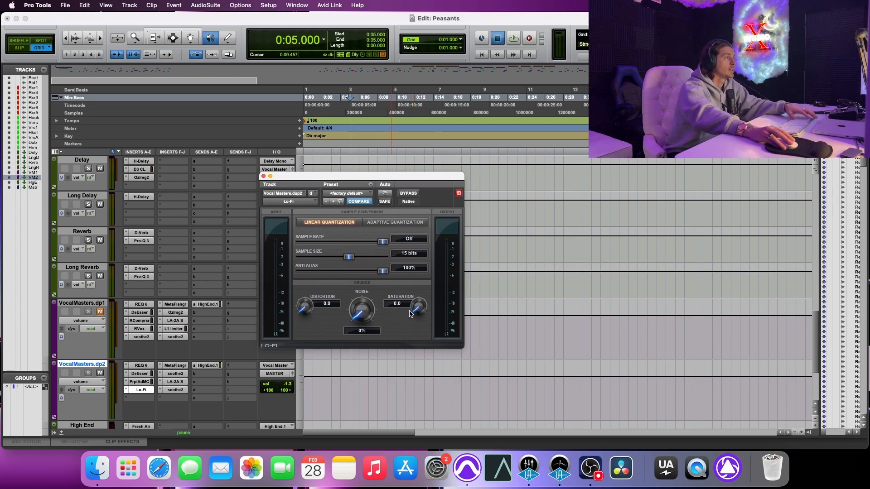
left_click_drag(414, 311, 415, 300)
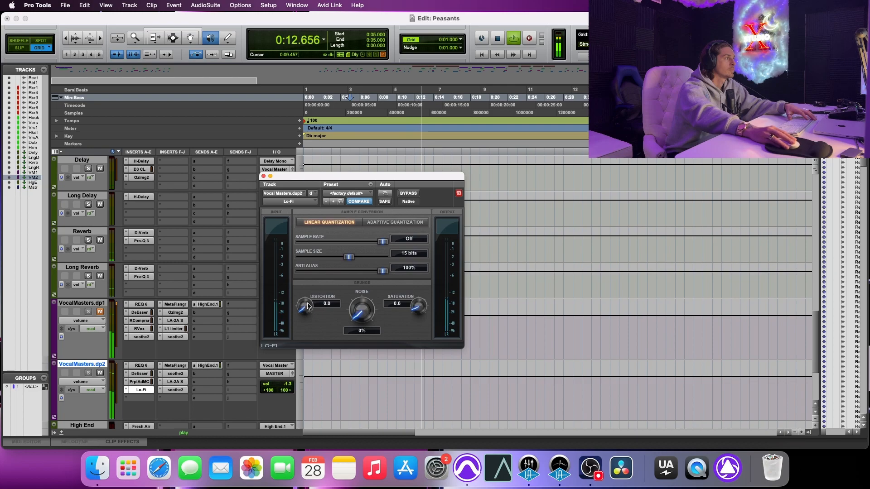
left_click_drag(306, 311, 307, 305)
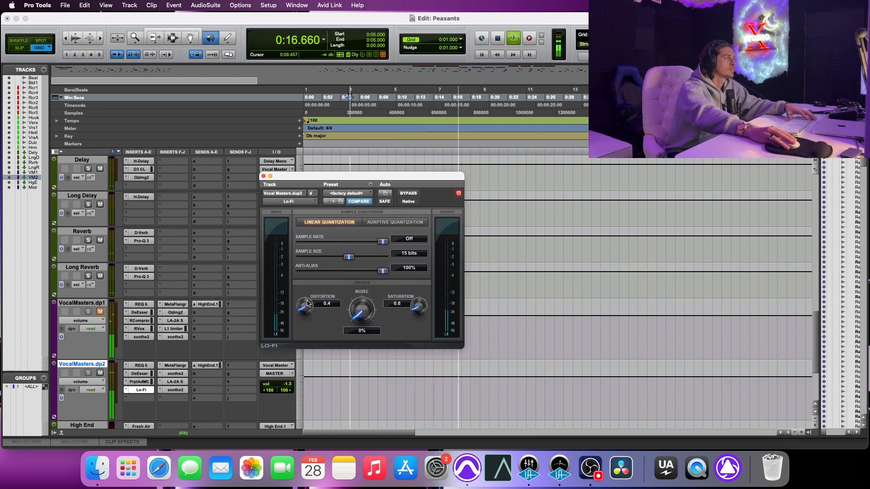
key("space")
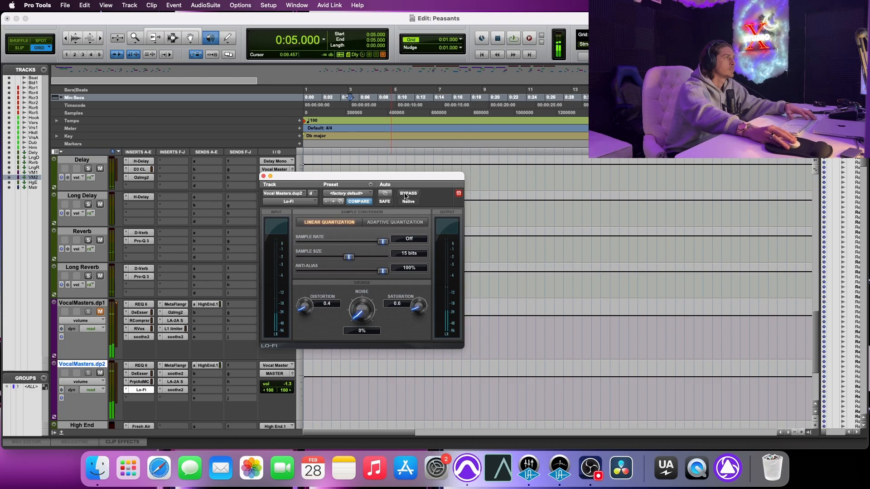
Play the mix with Lo-Fi bypassed and re-enabled to compare the added distortion and saturation
left_click(405, 193)
key("space")
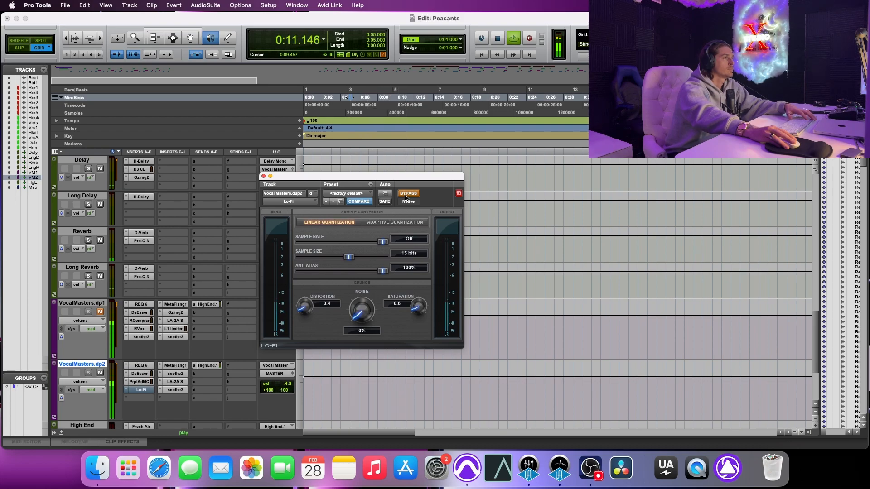
left_click(406, 195)
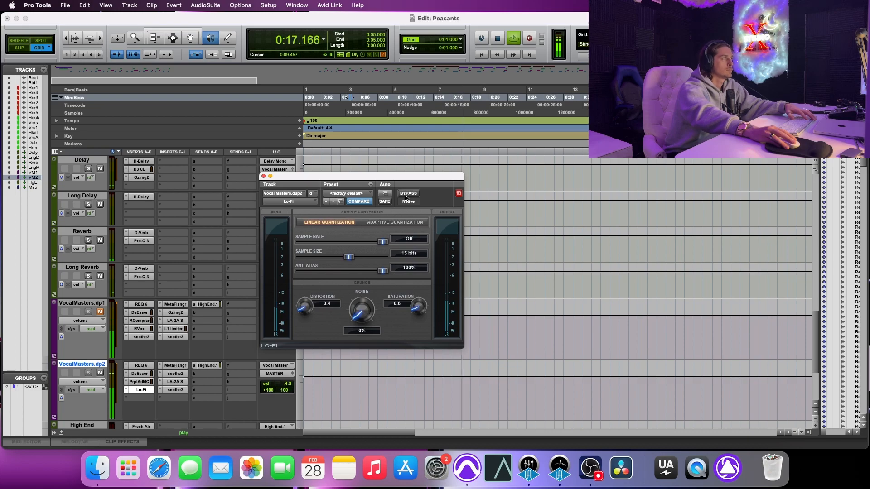
key("space")
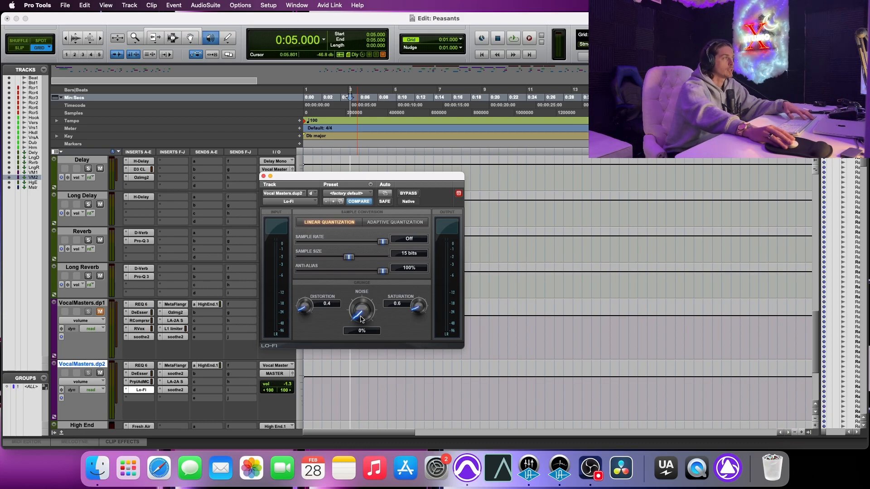
Try the Lo-Fi noise control, leave it at 0%, and play the mix
mouse_move(361, 318)
left_mouse_down()
mouse_move(360, 310)
mouse_move(360, 320)
left_mouse_up()
key("space")
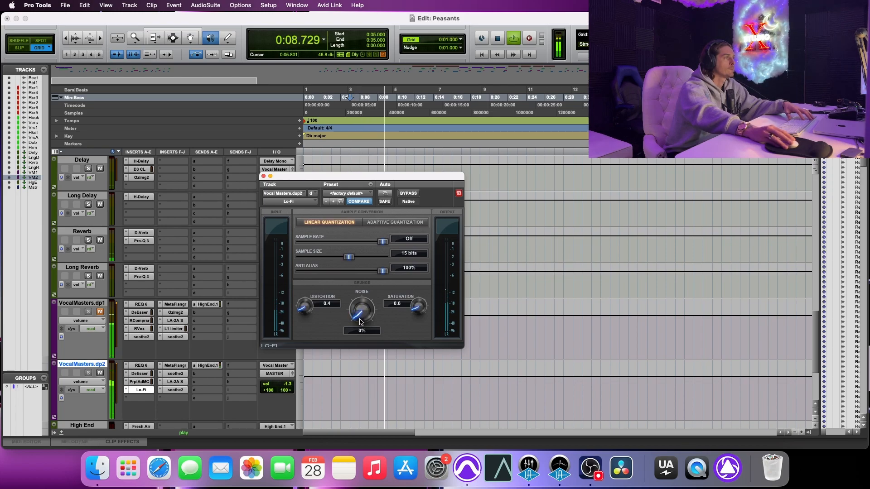
key("space")
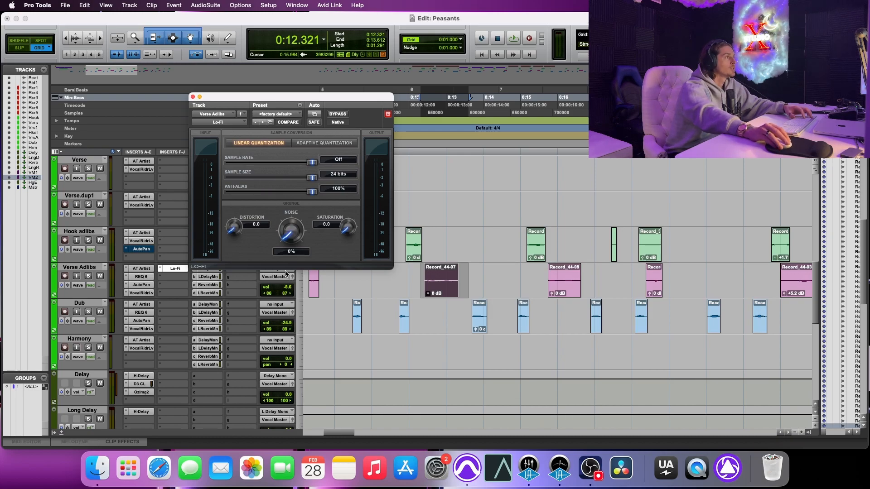
Solo the Verse Adlibs track and play its selected clip
left_click(88, 276)
key("space")
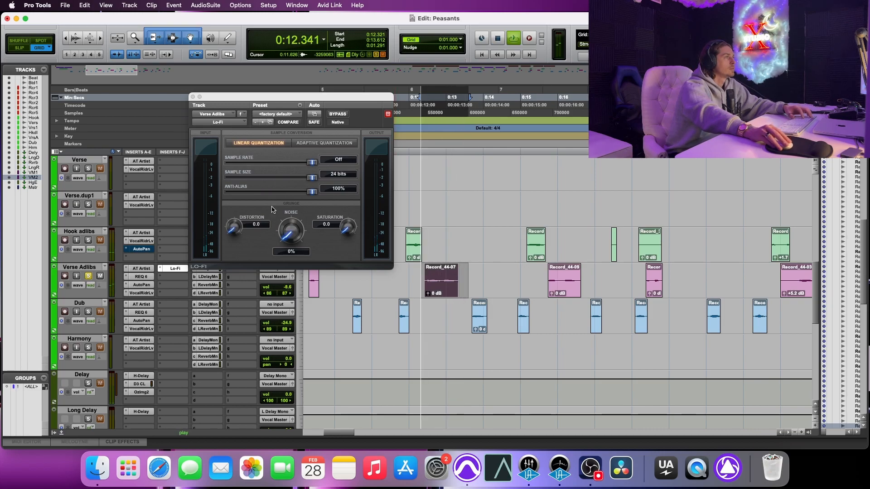
key("space")
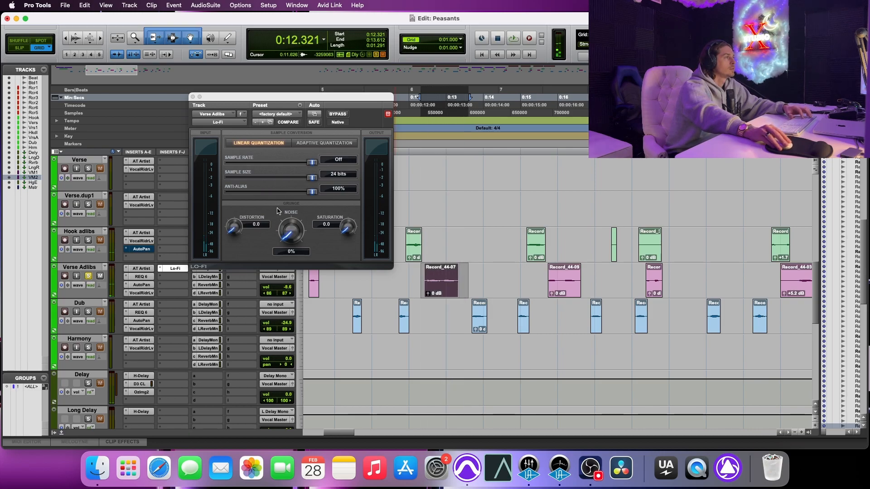
Set the Lo-Fi sample rate on Verse Adlibs to 22050 Hertz and compare the clip with and without bypass
left_click(310, 166)
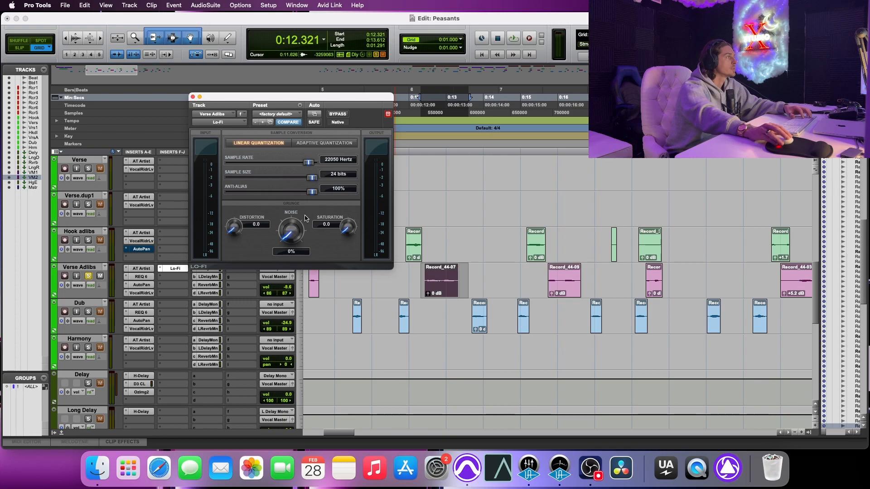
key("space")
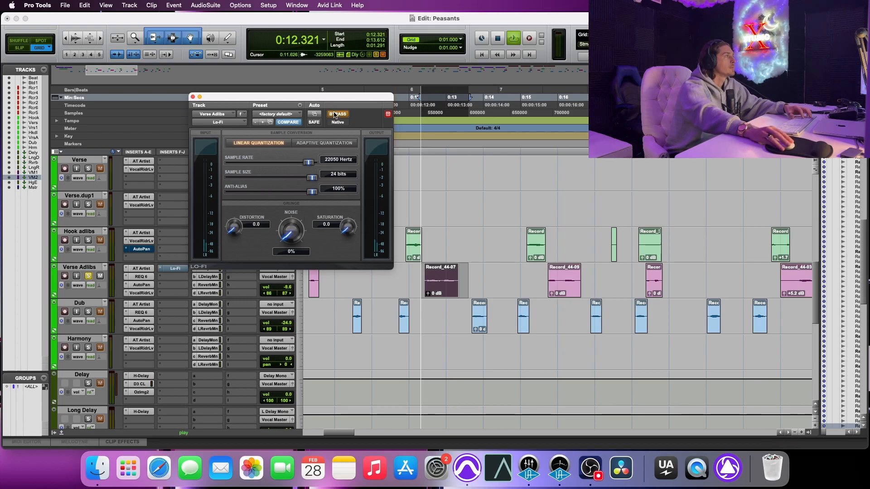
key("space")
left_click(337, 114)
key("space")
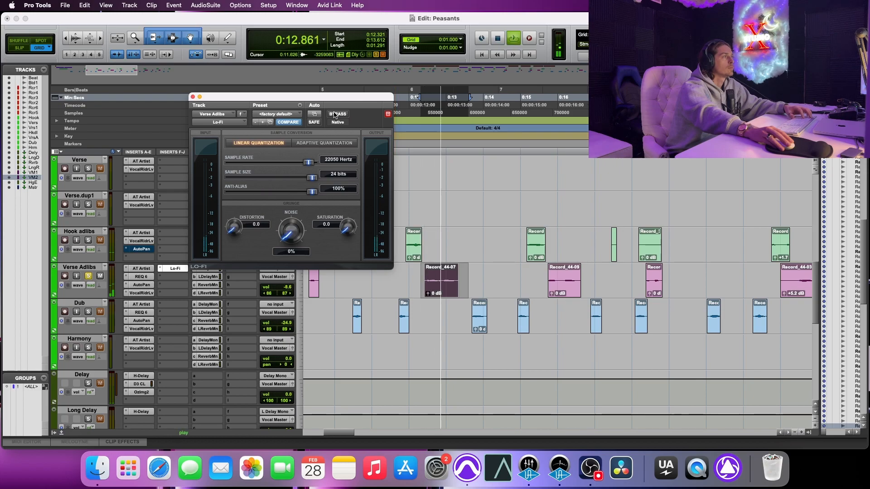
key("space")
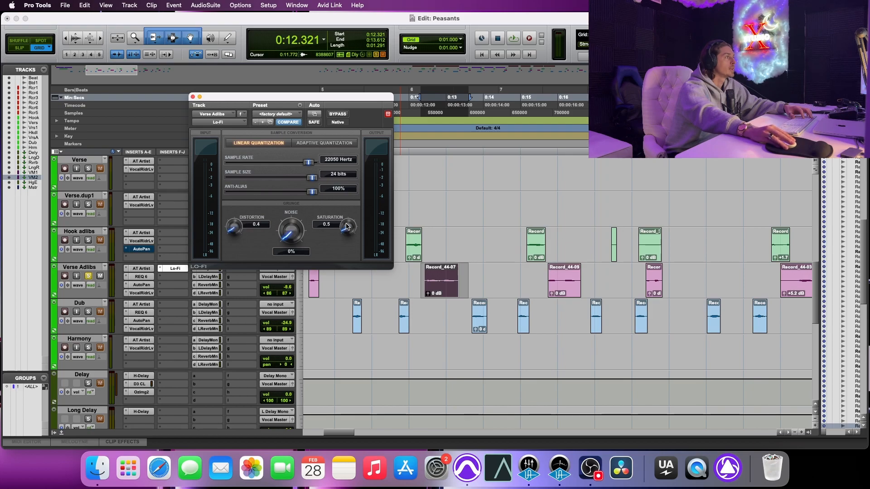
Play the soloed adlib with Lo-Fi distortion at 0.4 and saturation at 0.5, and close the plugin window
key("space")
key("space")
key("space")
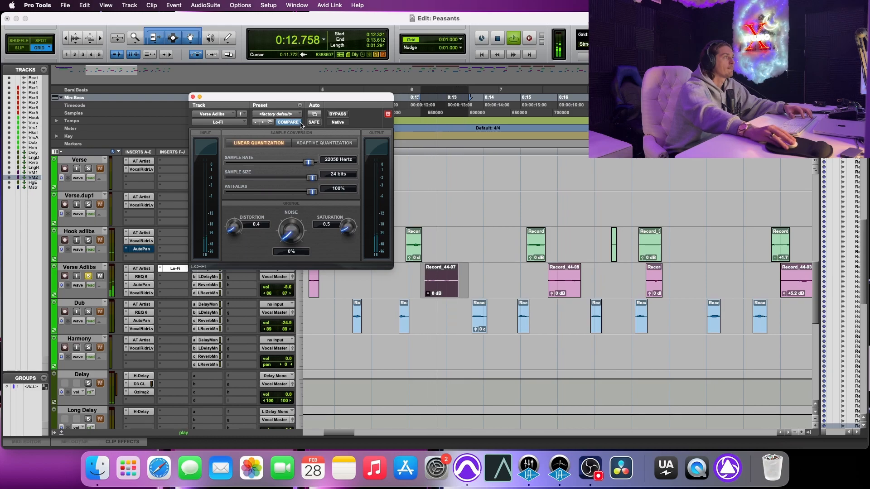
key("space")
left_click(193, 97)
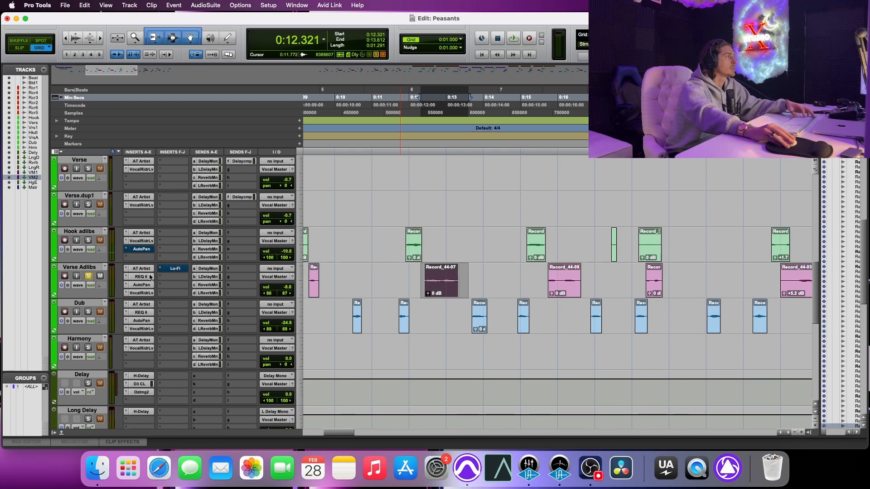
Reopen the Lo-Fi insert on the VocalMasters.dp2 track and reposition its plugin window
scroll(154, 272, "down", 15)
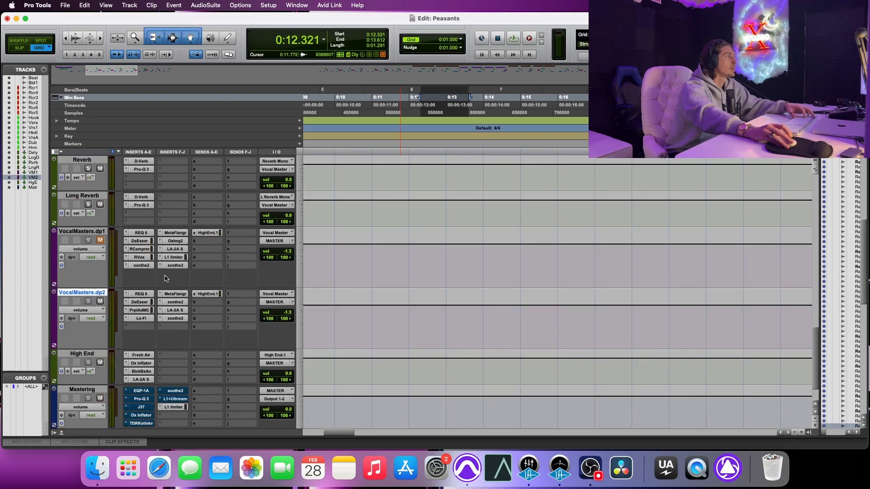
left_click(140, 274)
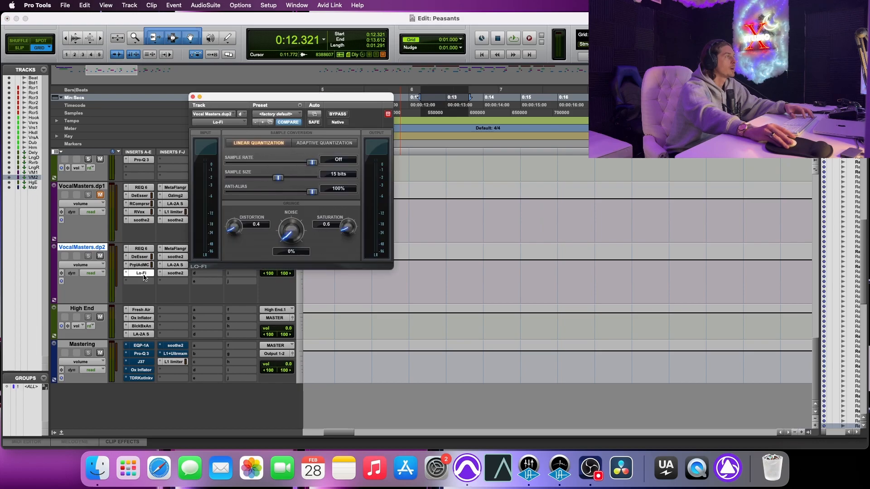
left_click_drag(304, 103, 262, 78)
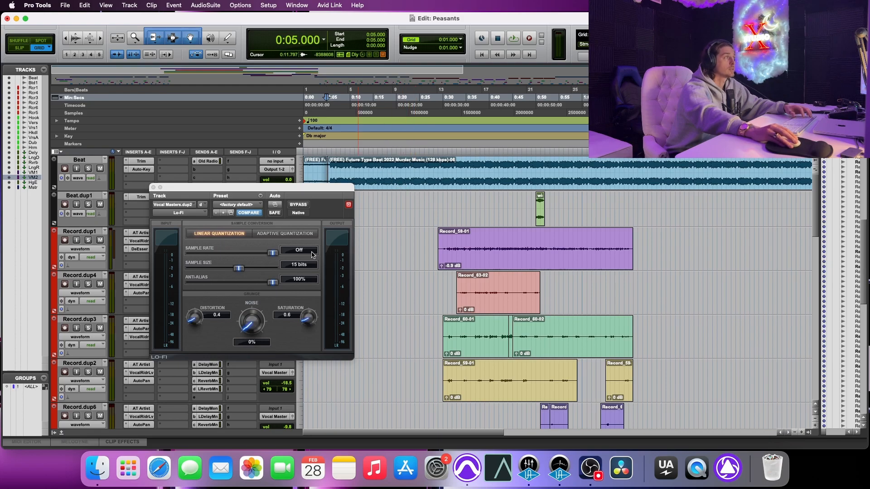
Play the mix with the Lo-Fi sample rate on Vocal Masters.dup2 set to 22050 Hertz, comparing it with and without bypass
key("space")
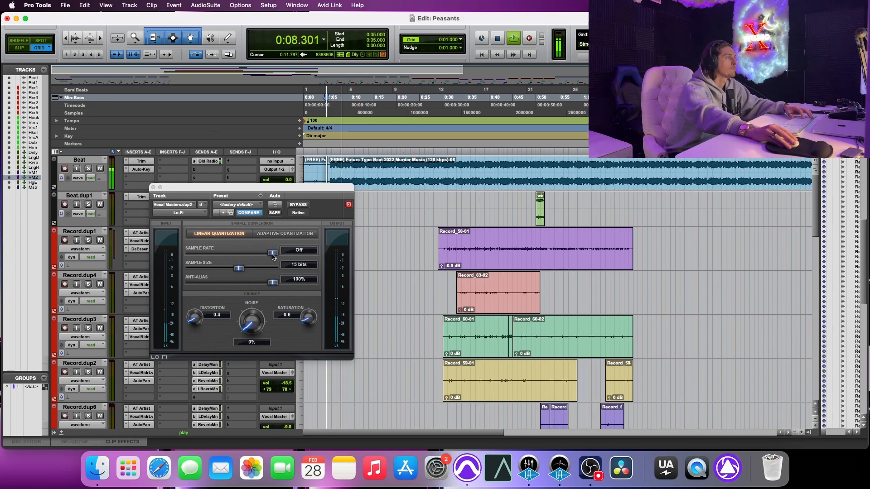
left_click_drag(273, 255, 269, 255)
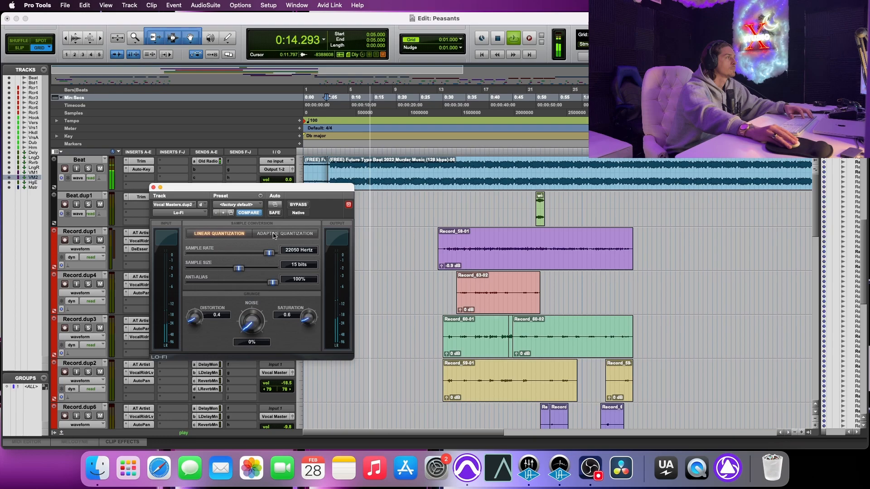
left_click(295, 206)
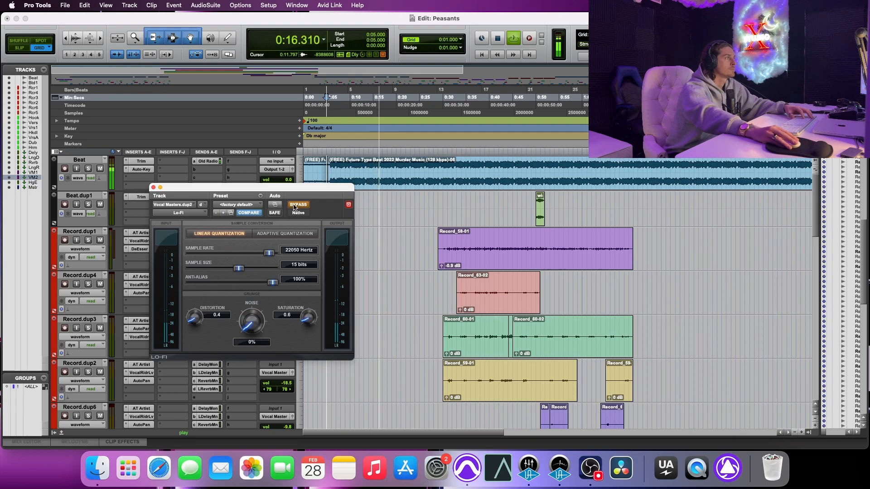
left_click(295, 206)
left_click(295, 206)
key("space")
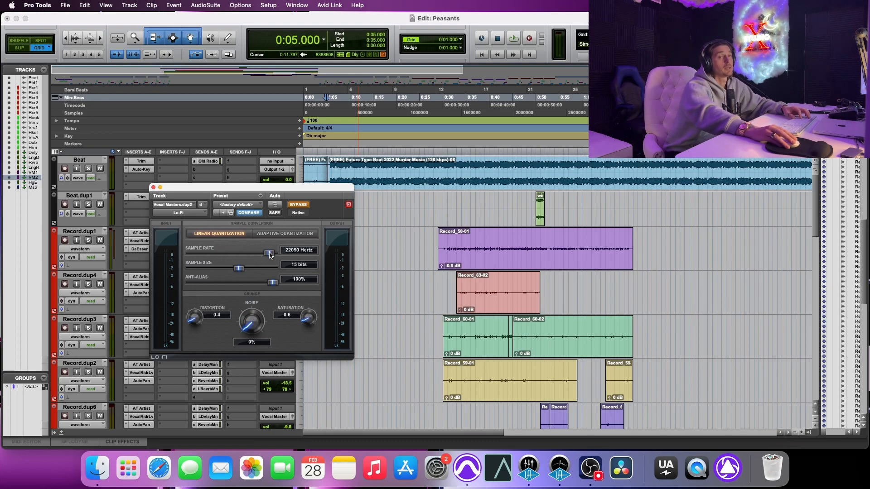
Replay the mix while returning the Lo-Fi sample rate to Off and taking the plugin out of bypass
key("space")
left_click_drag(259, 257, 283, 265)
left_click(290, 208)
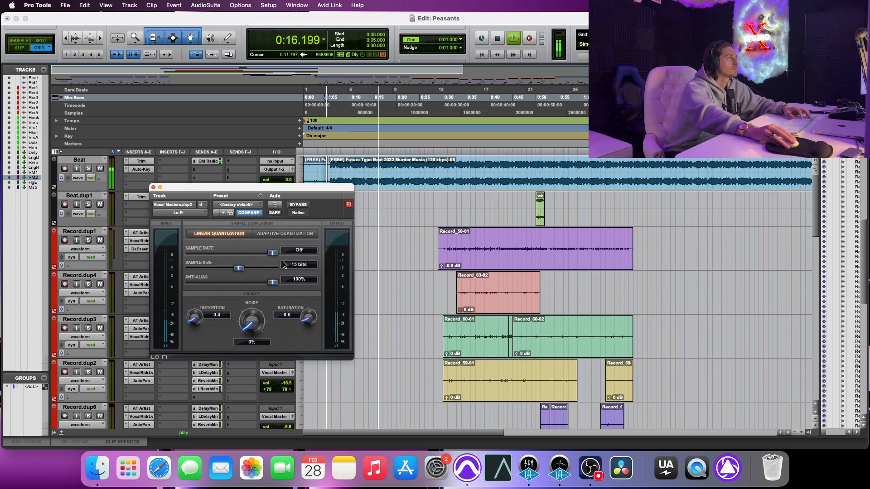
key("space")
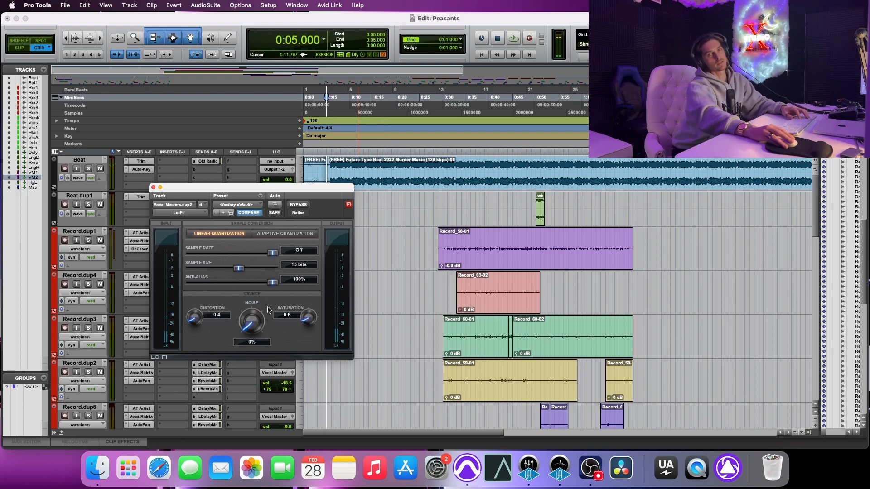